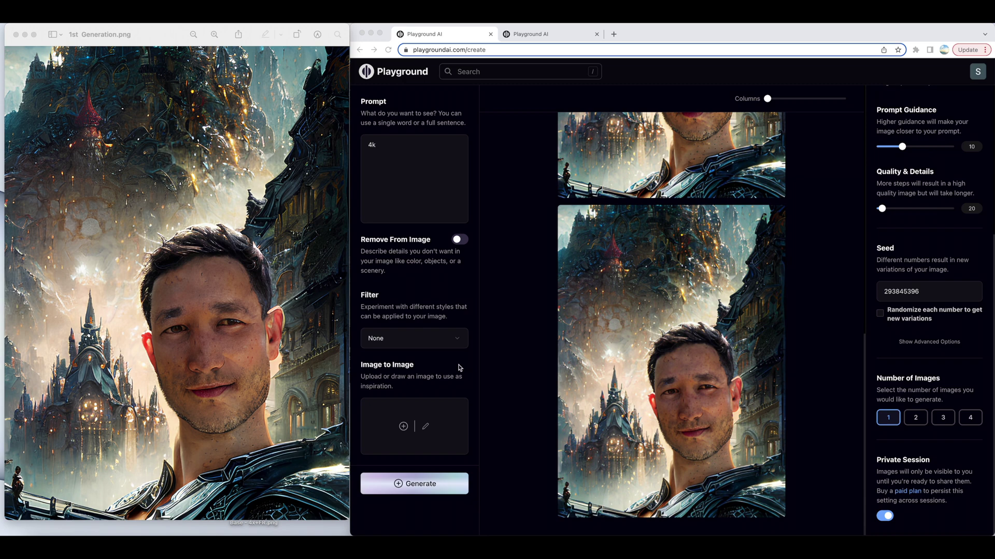
Minimize 1st Generation.png and bring the generated portrait gallery to the front.
click(25, 34)
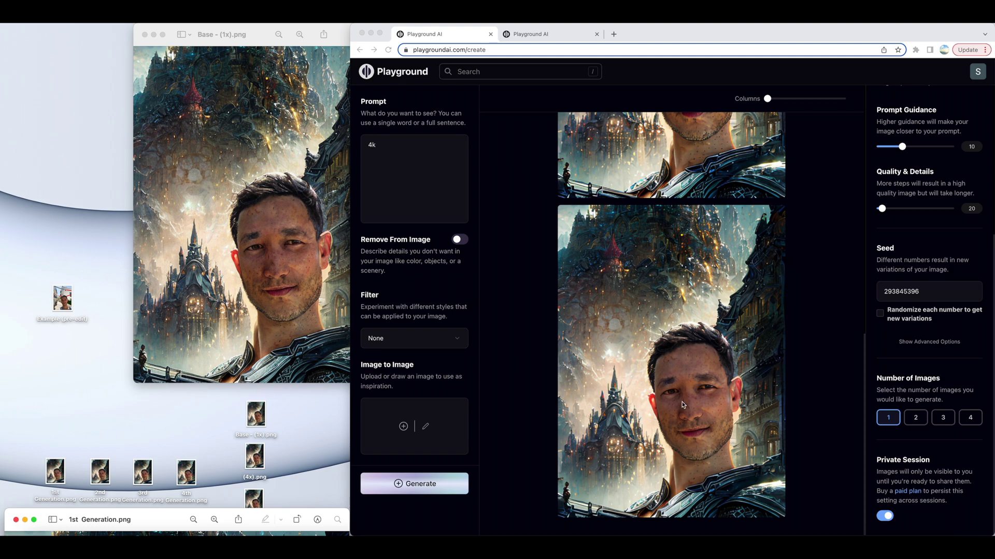
click(582, 242)
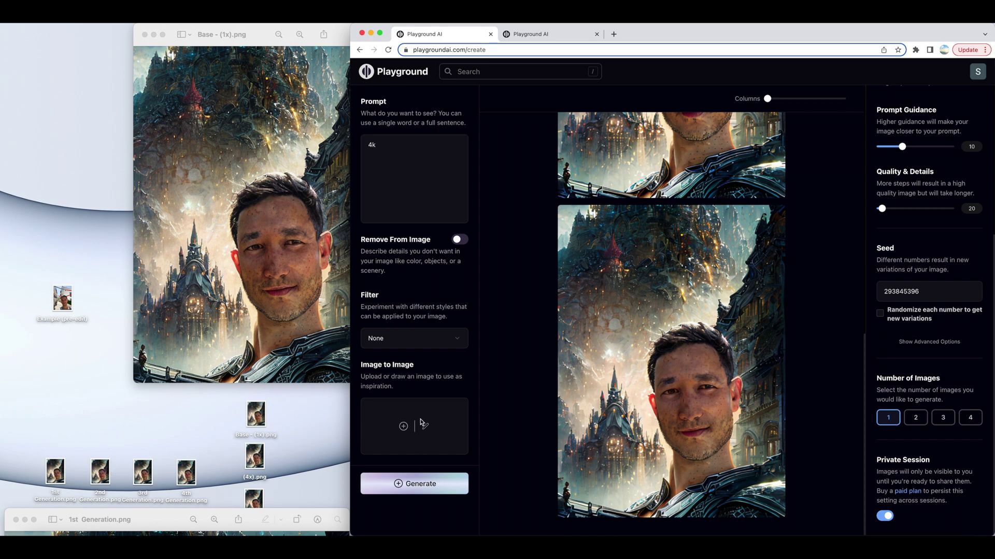
Scroll the portrait gallery and drag 1st Generation.png up to mid-screen beside it.
scroll(614, 357, down, 3)
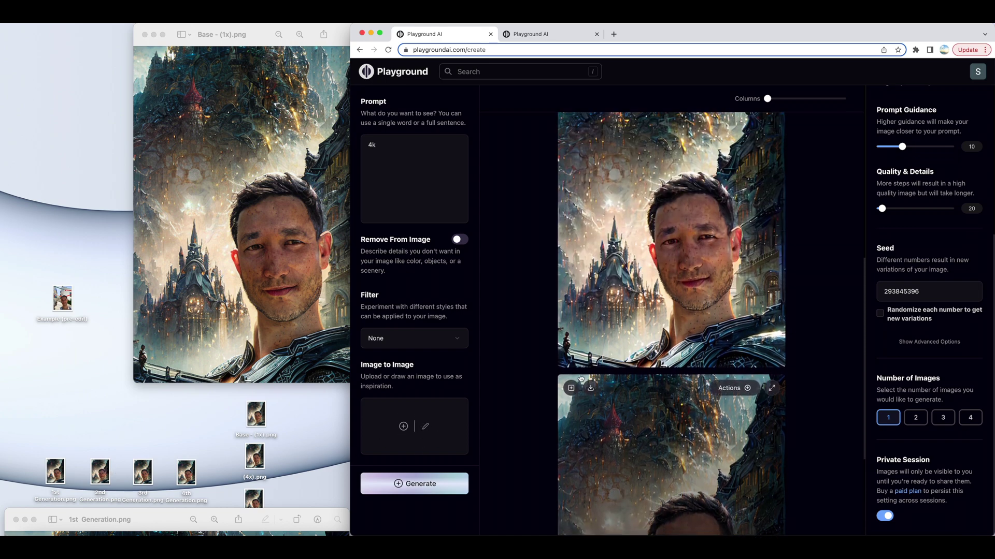
scroll(580, 379, down, 4)
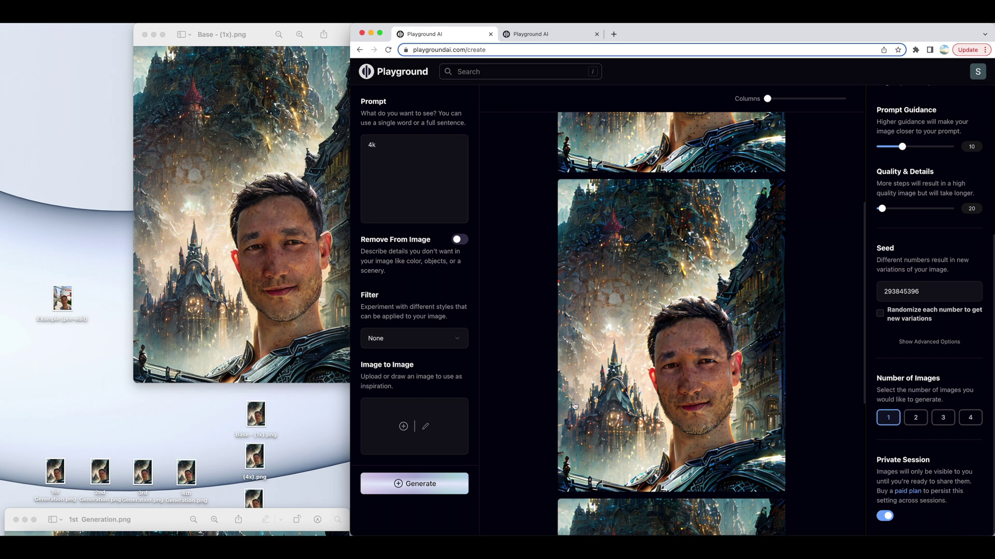
scroll(573, 252, down, 2)
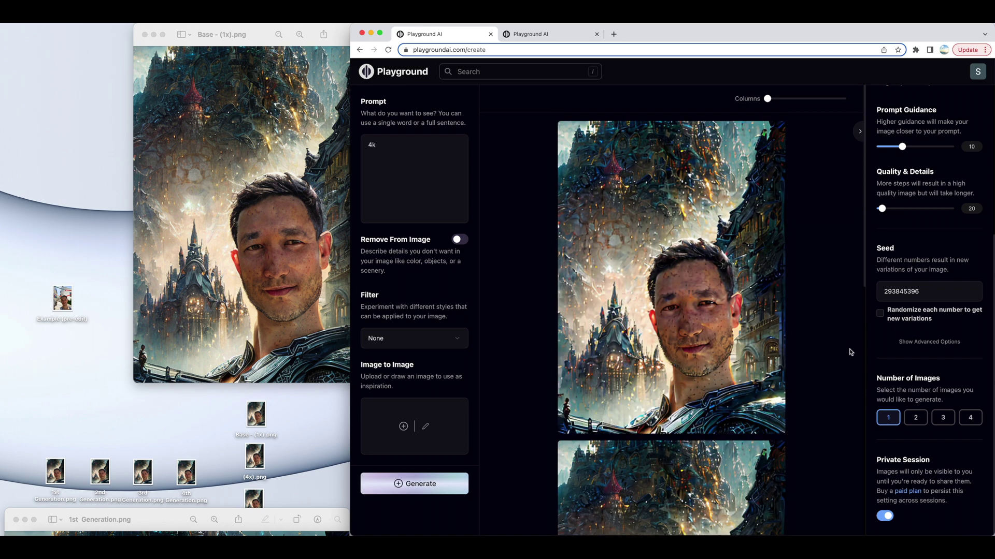
drag(155, 520, 254, 24)
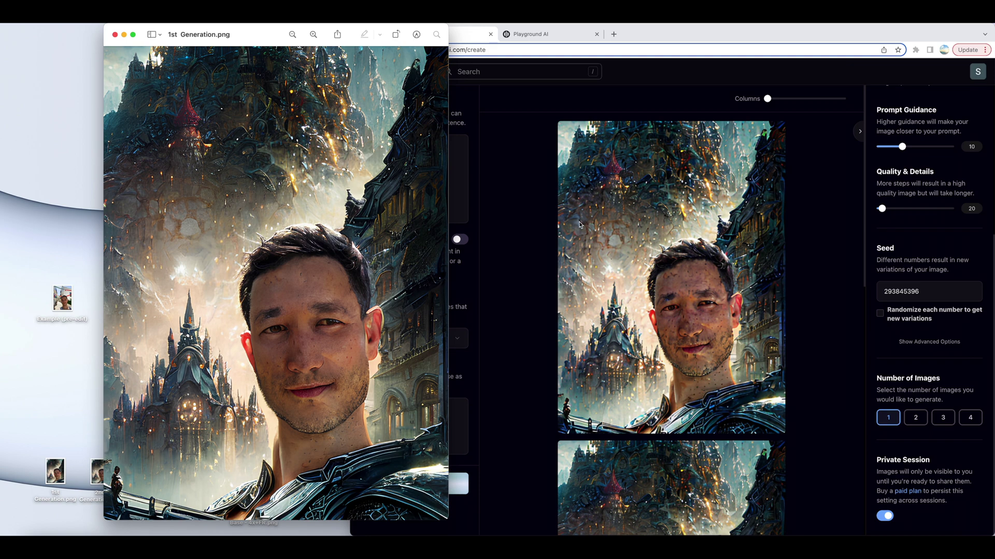
Scroll the gallery down and back up to compare it with 1st Generation.png.
scroll(579, 224, down, 3)
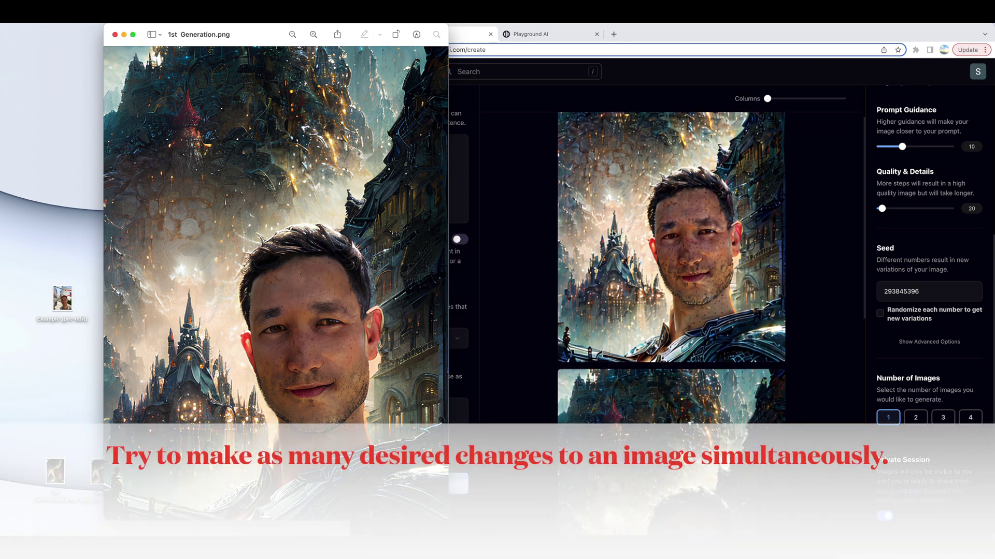
scroll(613, 233, down, 1)
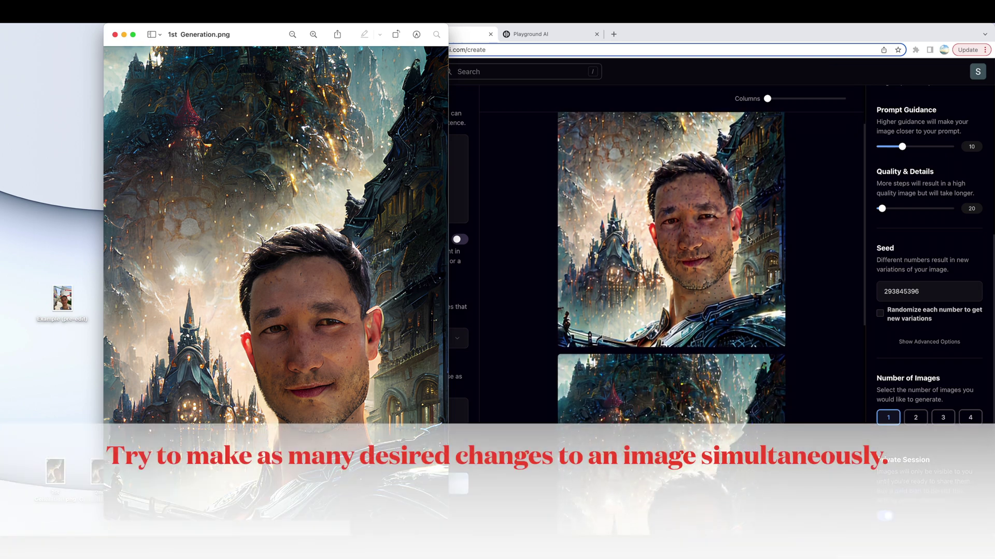
scroll(610, 273, up, 4)
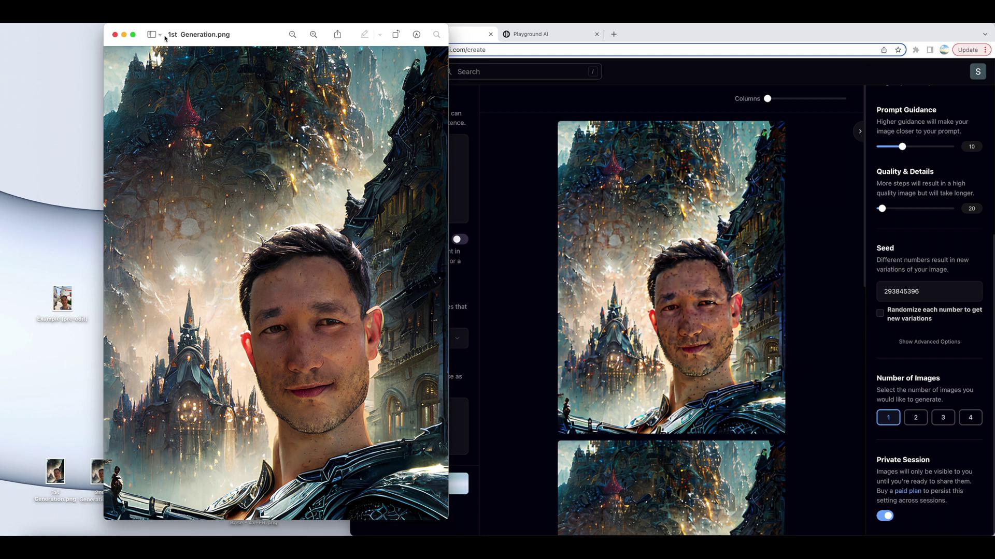
Close 1st Generation.png, shift the browser left, then minimize it to reveal the base images.
click(115, 34)
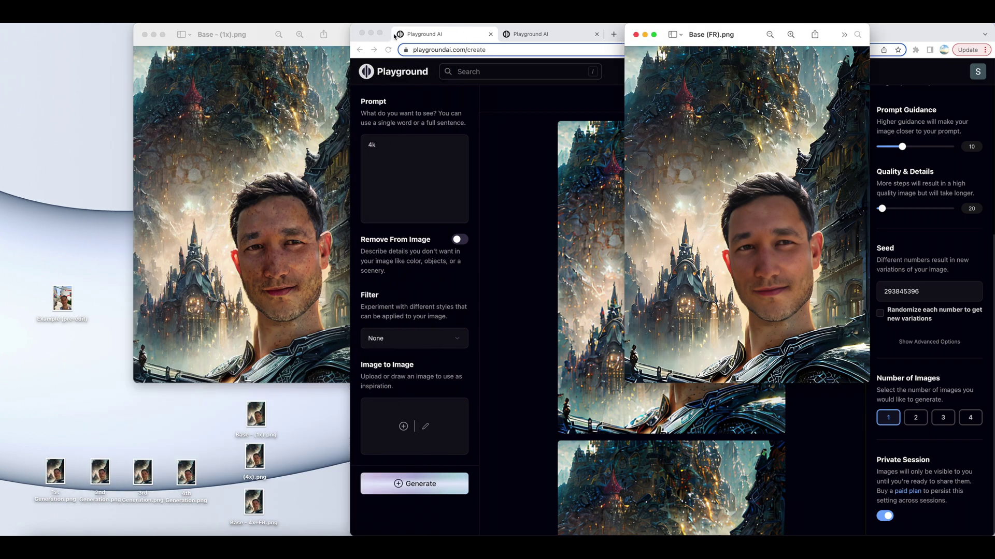
drag(386, 34, 222, 34)
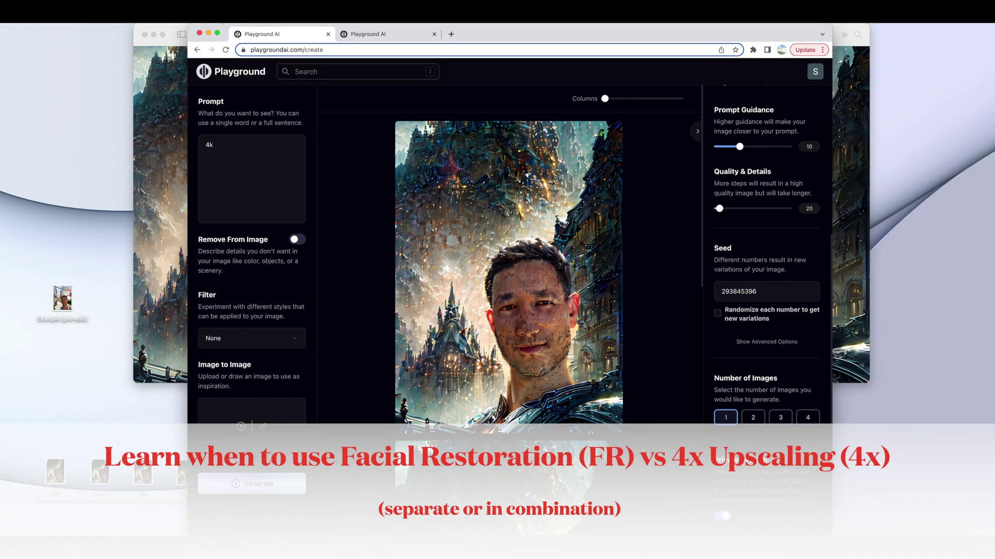
scroll(376, 233, down, 5)
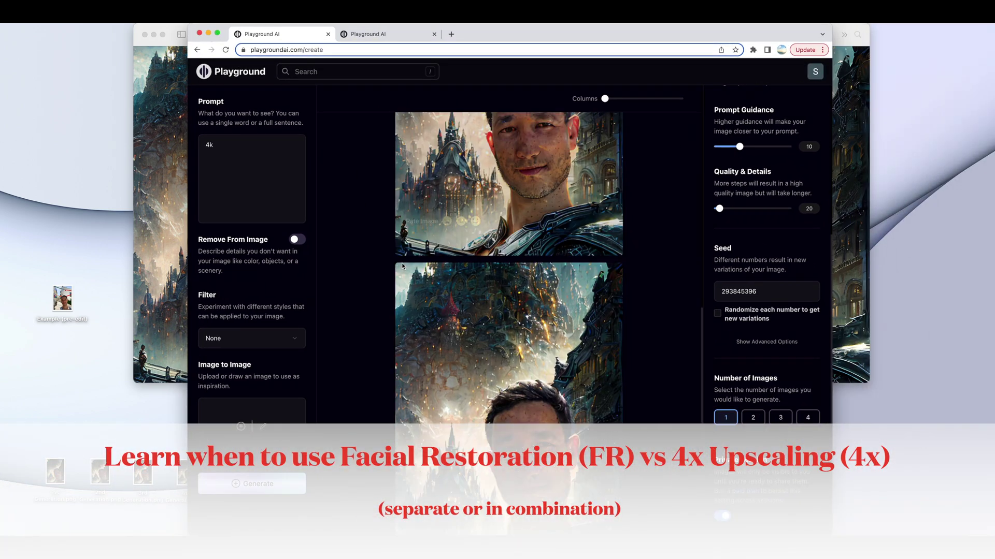
click(208, 33)
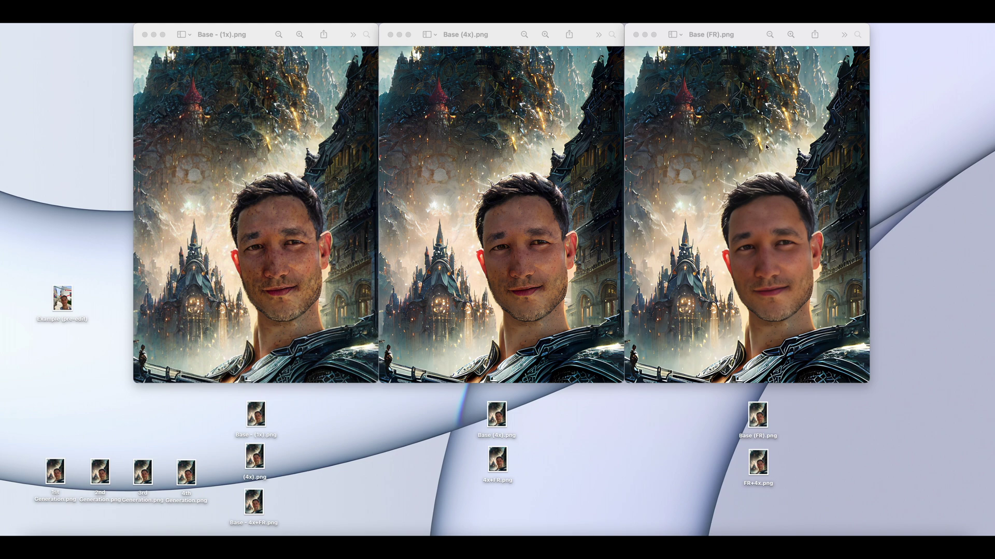
Open FR+4x.png, size it like the others, compare it over Base (FR).png, park it bottom-right.
double_click(758, 461)
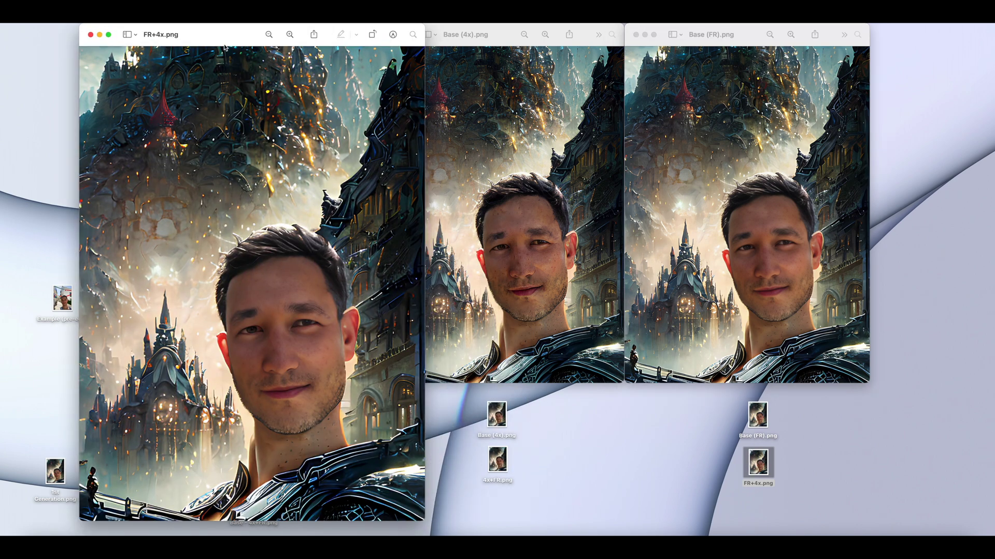
drag(225, 47, 429, 23)
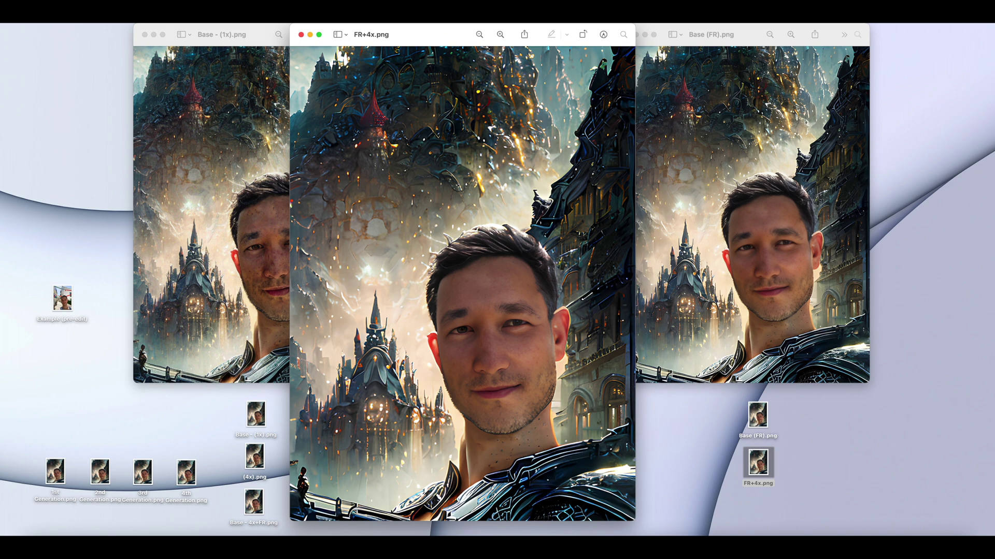
drag(636, 517, 534, 358)
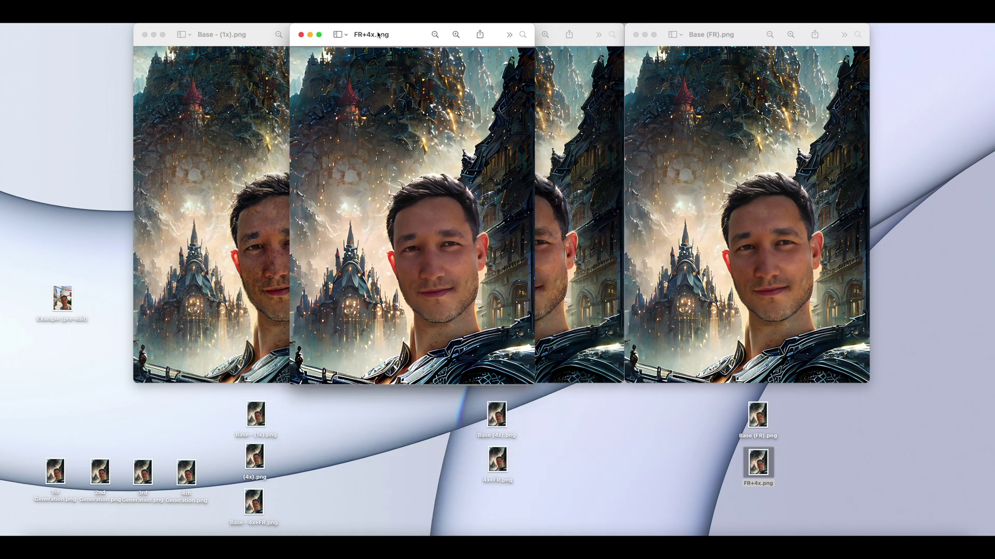
drag(377, 34, 898, 34)
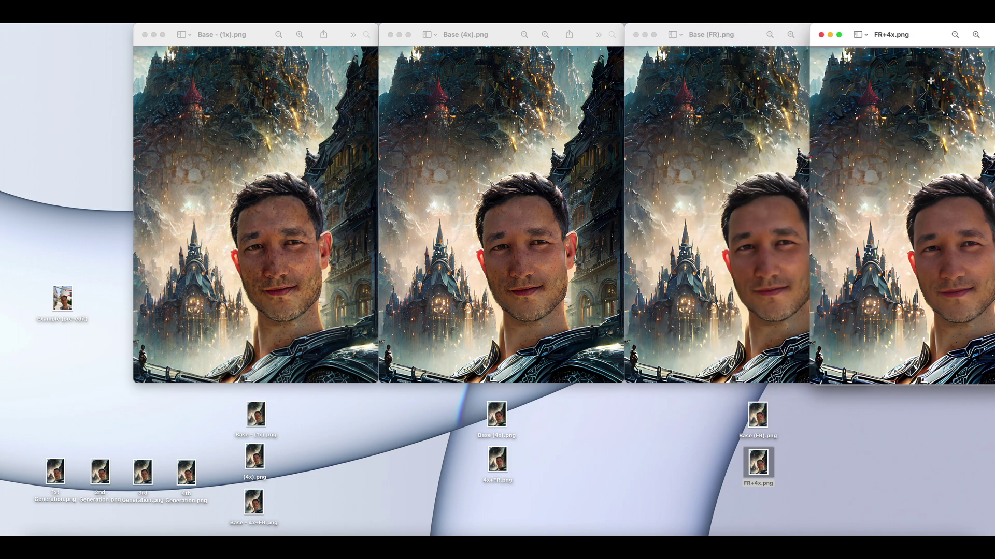
drag(928, 37, 820, 35)
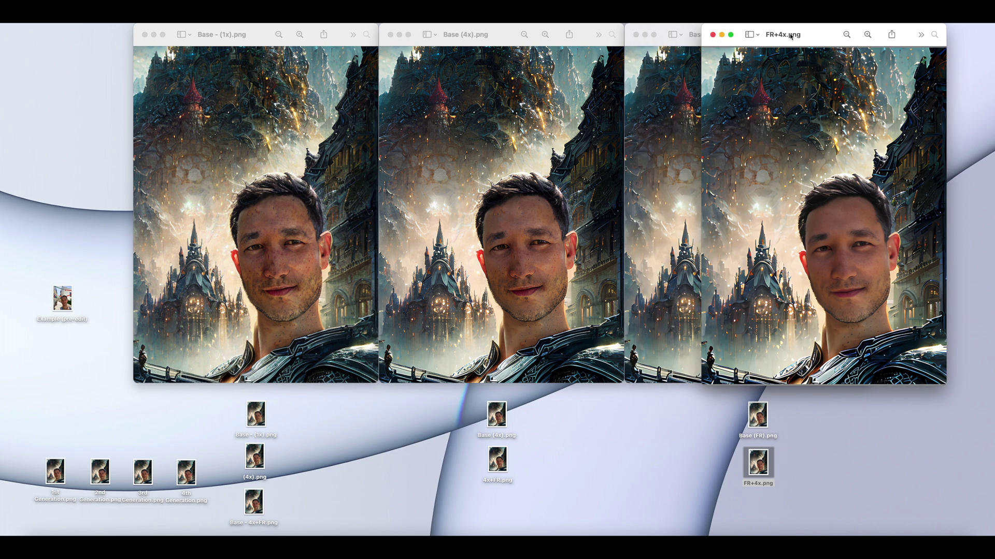
drag(790, 37, 935, 450)
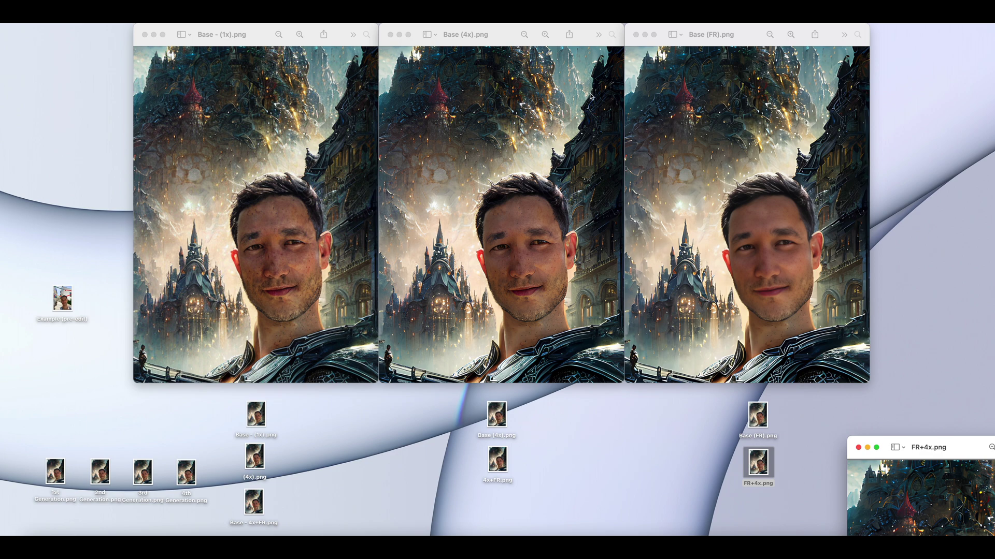
Open 4x+FR.png and compare it against the Base (4x).png original.
double_click(498, 461)
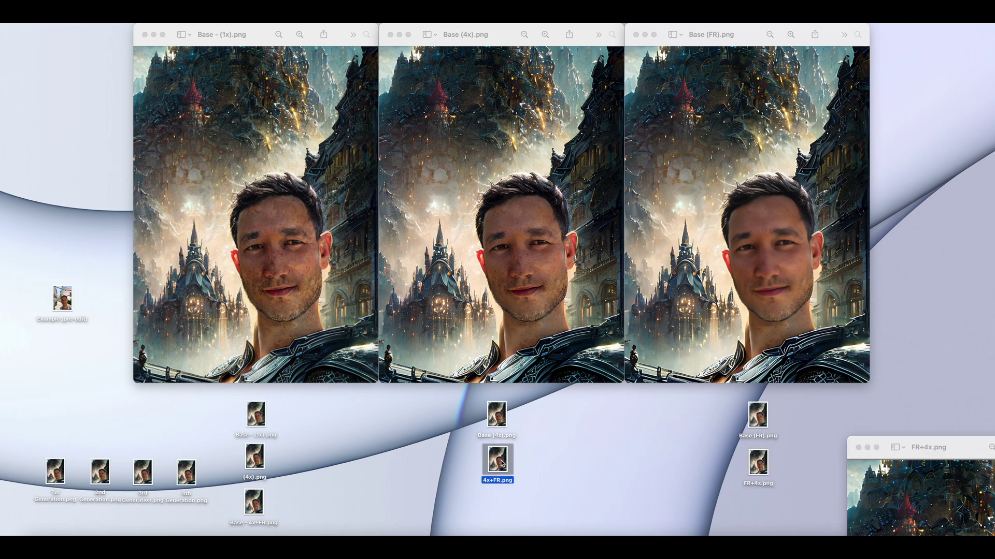
drag(251, 55, 279, 43)
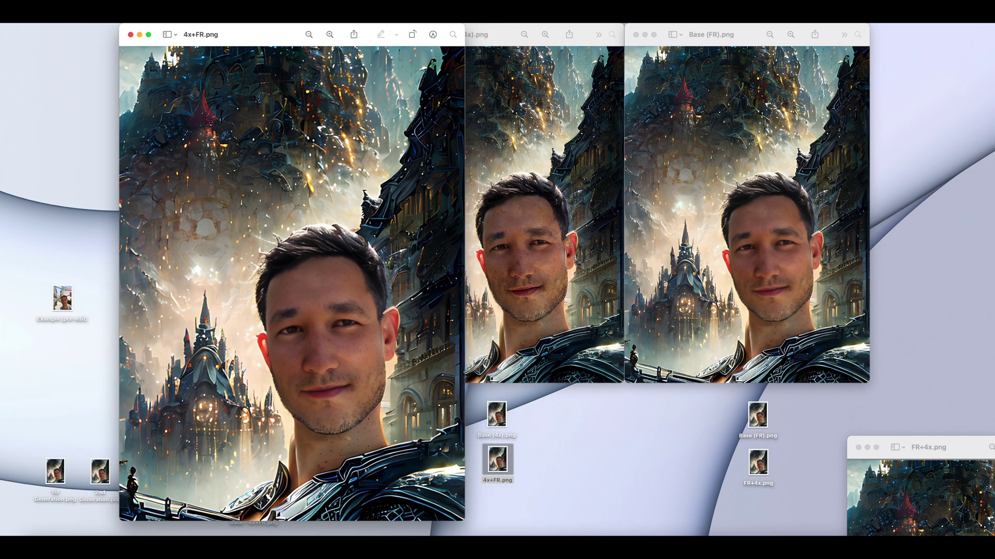
click(545, 168)
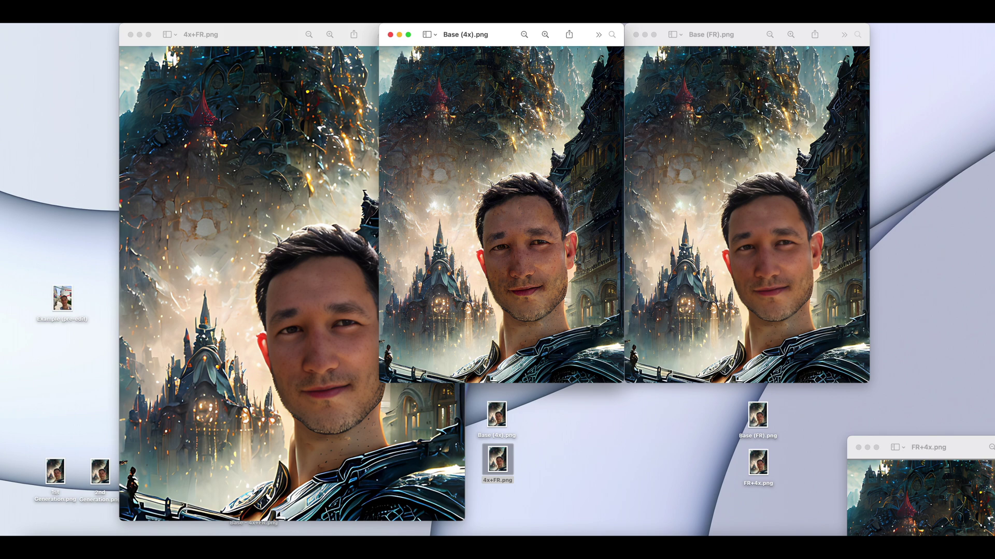
drag(265, 38, 211, 37)
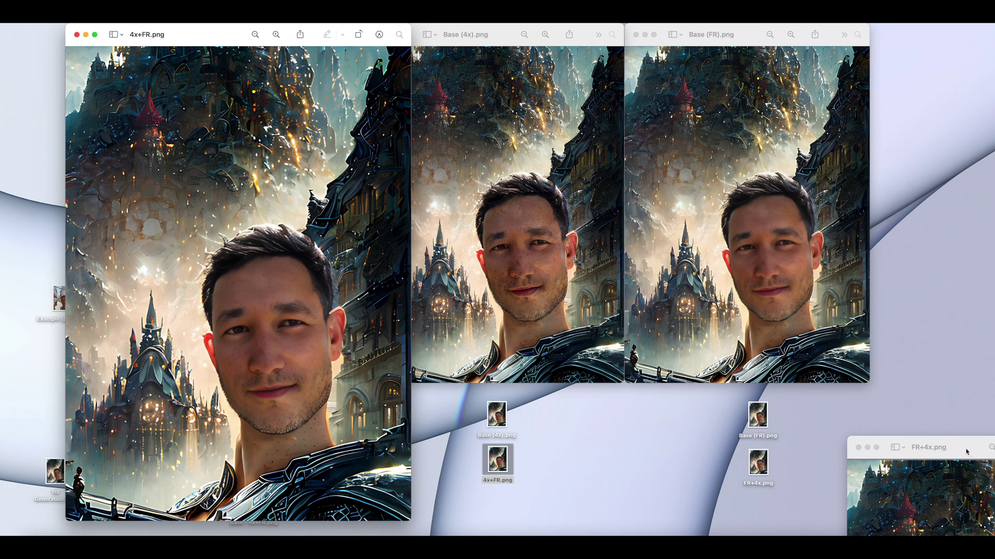
Enlarge the FR+4x.png window and place the 4x+FR.png portrait beside it.
drag(962, 447, 658, 34)
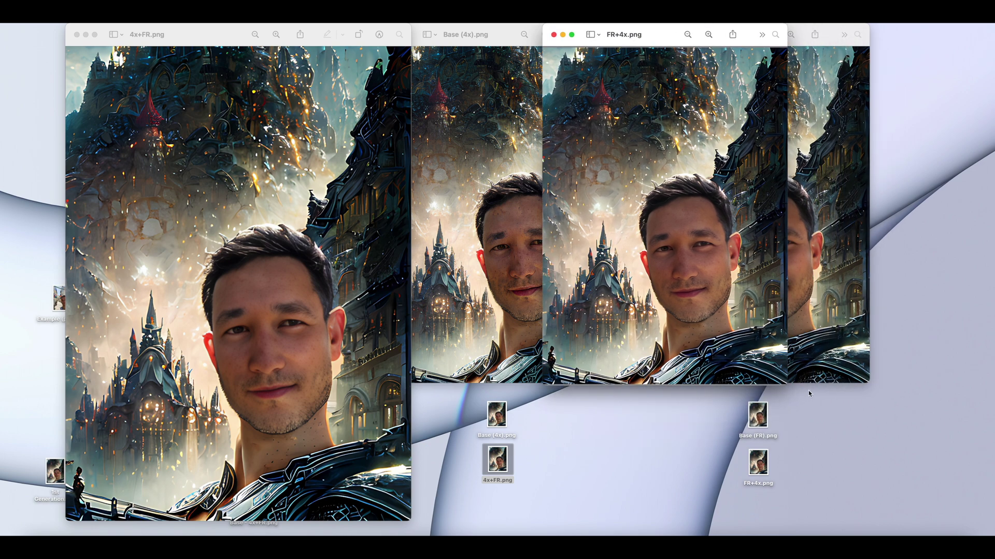
double_click(782, 384)
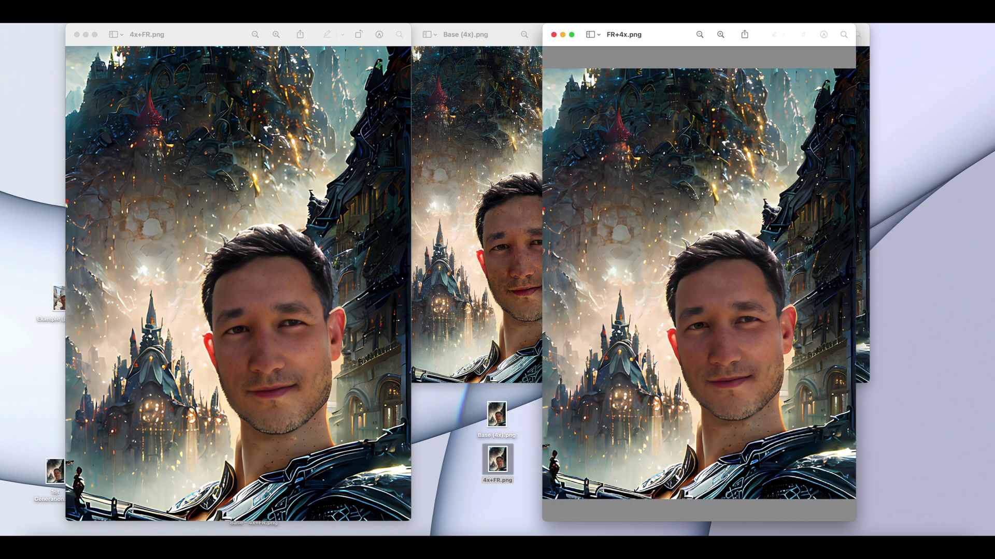
drag(221, 36, 377, 36)
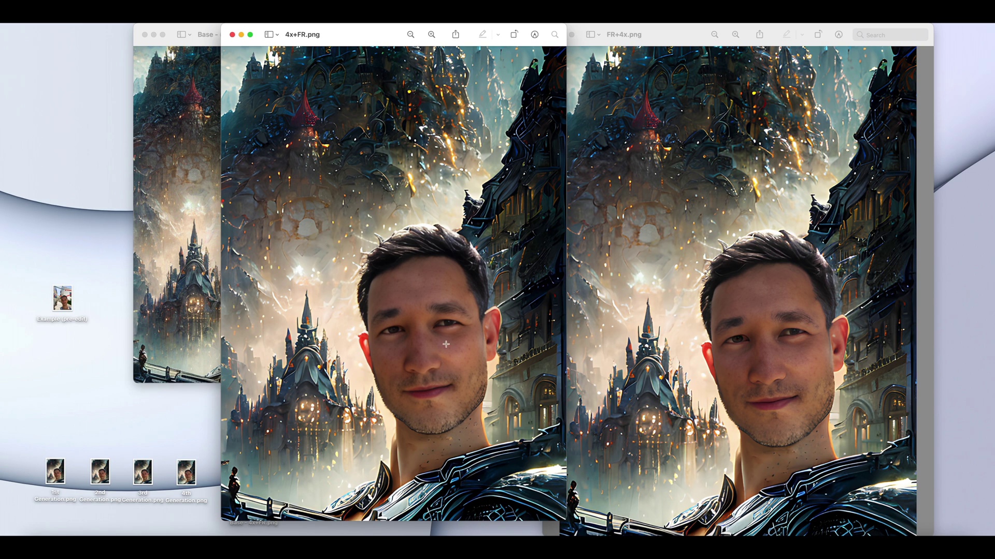
click(434, 36)
Zoom both the 4x+FR and FR+4x portraits in to matching face close-ups.
click(434, 36)
click(434, 36)
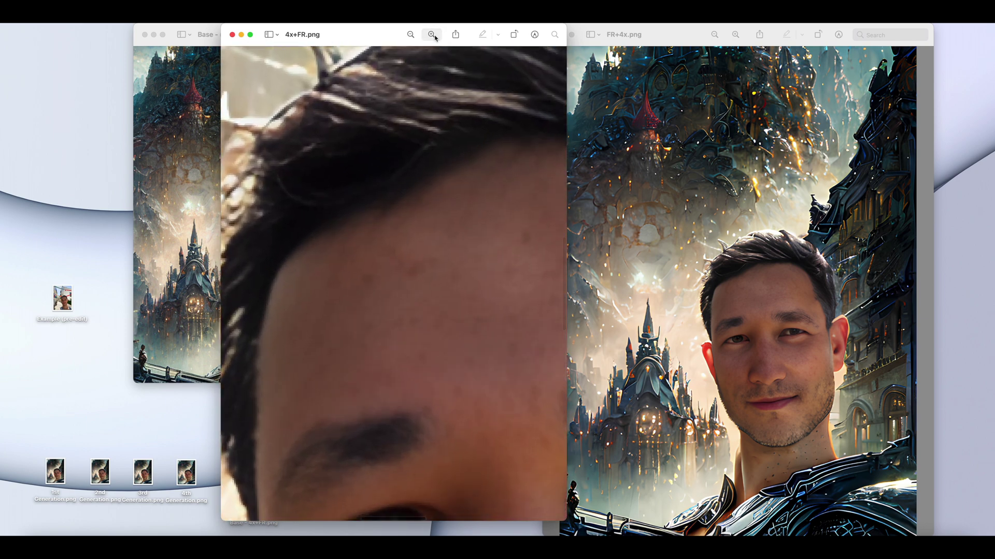
click(740, 36)
click(739, 37)
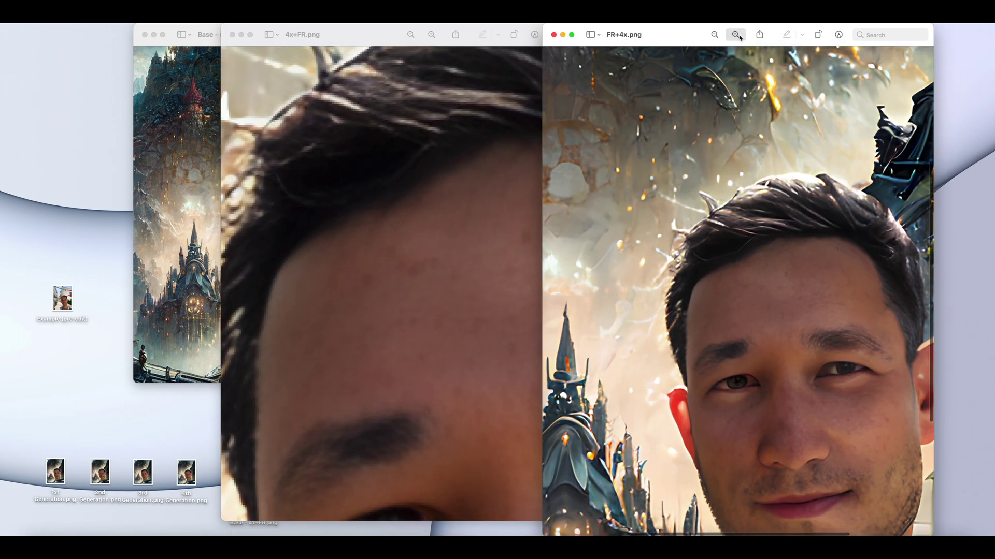
click(739, 36)
click(739, 36)
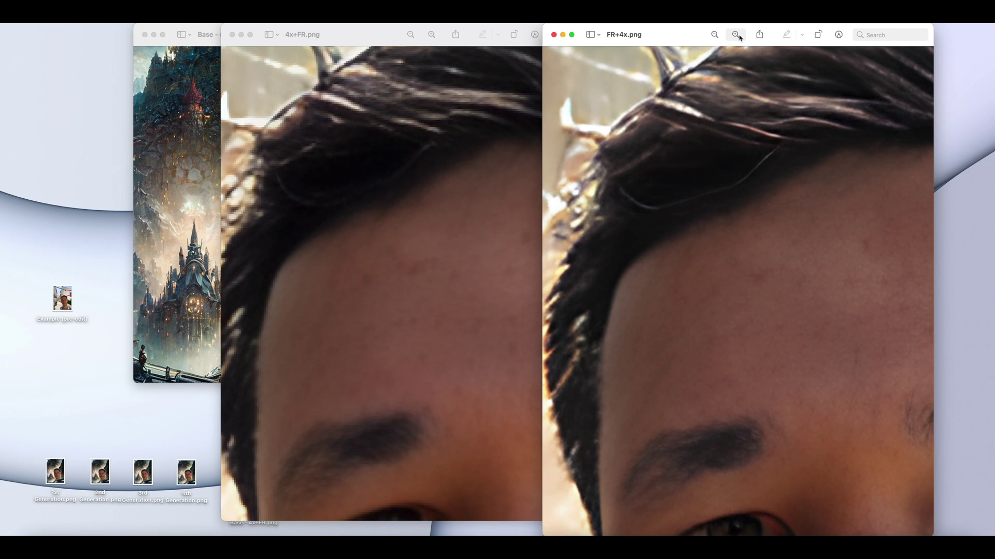
Pan both close-ups across the forehead, eye, nose and lips for detail comparison.
scroll(700, 281, down, 2)
scroll(699, 282, down, 2)
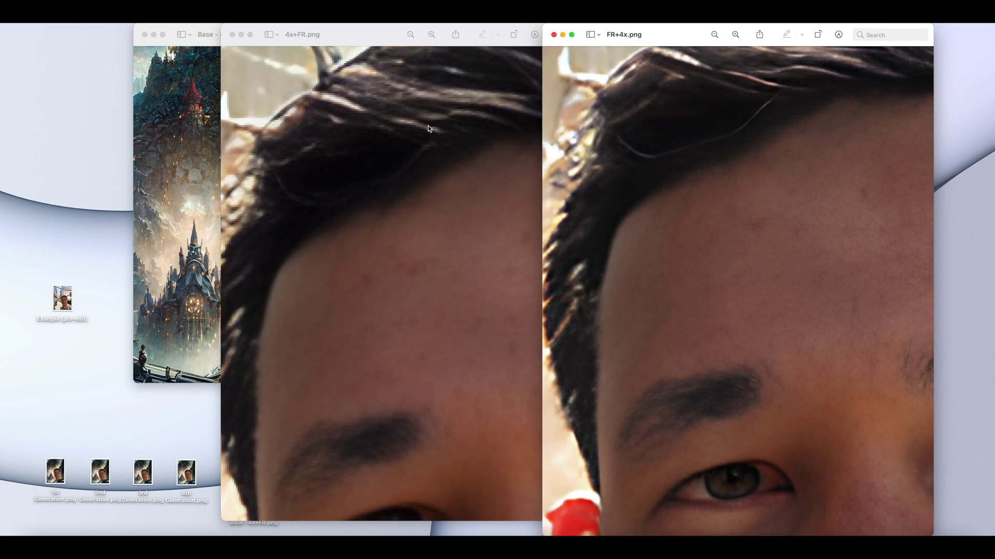
scroll(331, 342, down, 10)
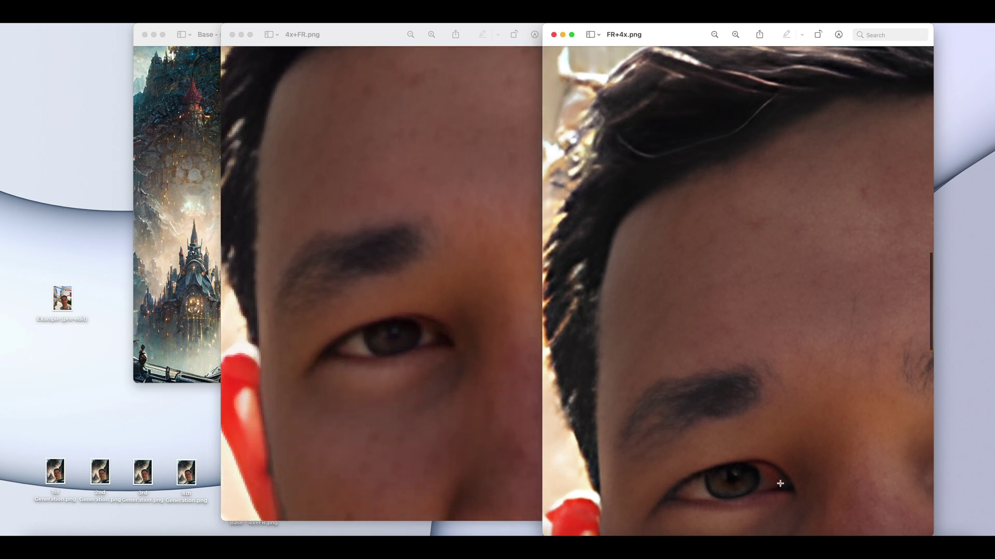
scroll(776, 476, down, 3)
scroll(775, 471, down, 2)
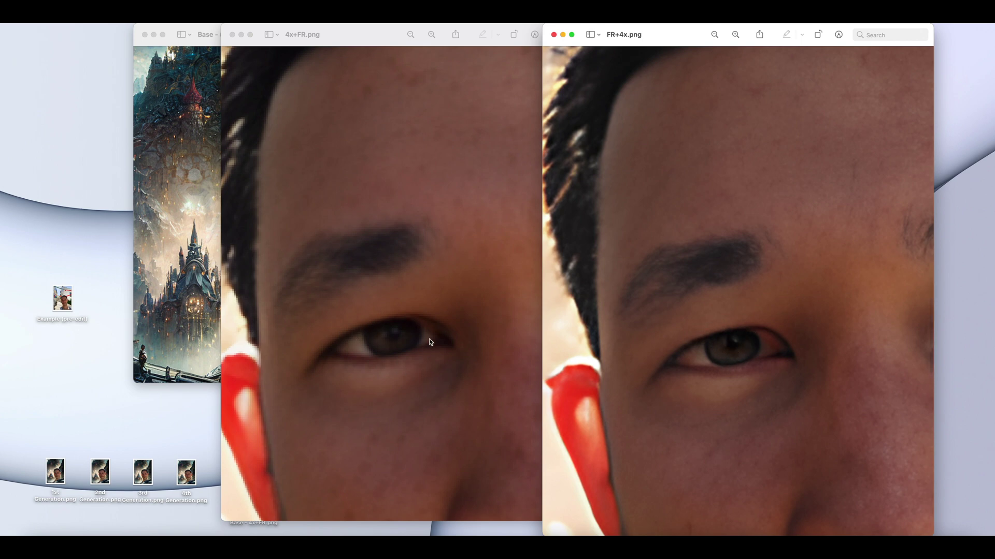
scroll(451, 369, down, 10)
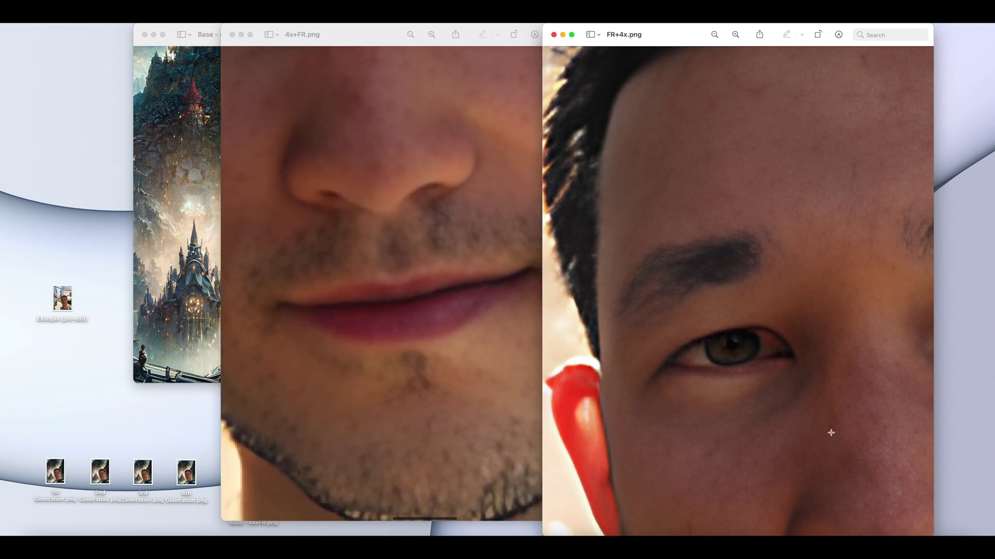
scroll(831, 430, down, 10)
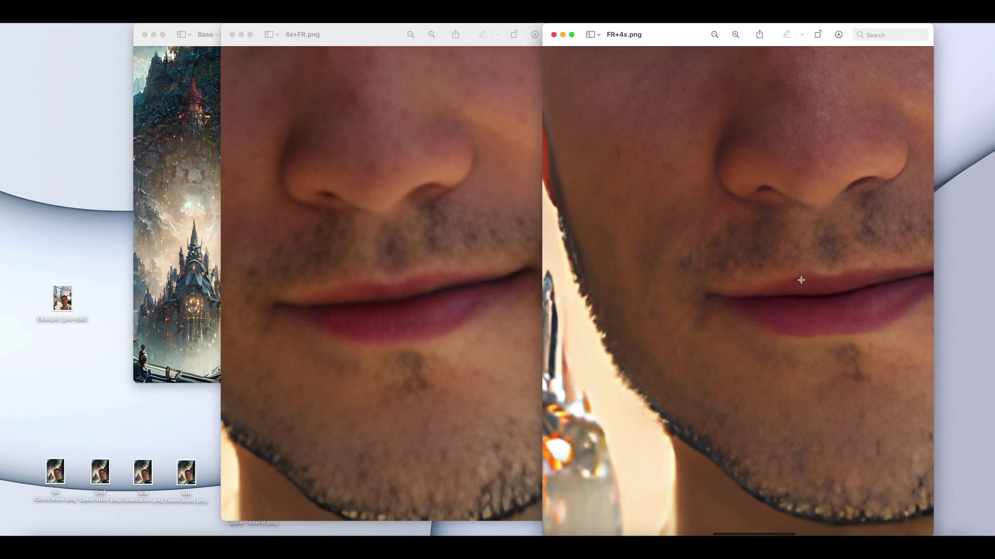
scroll(797, 281, right, 3)
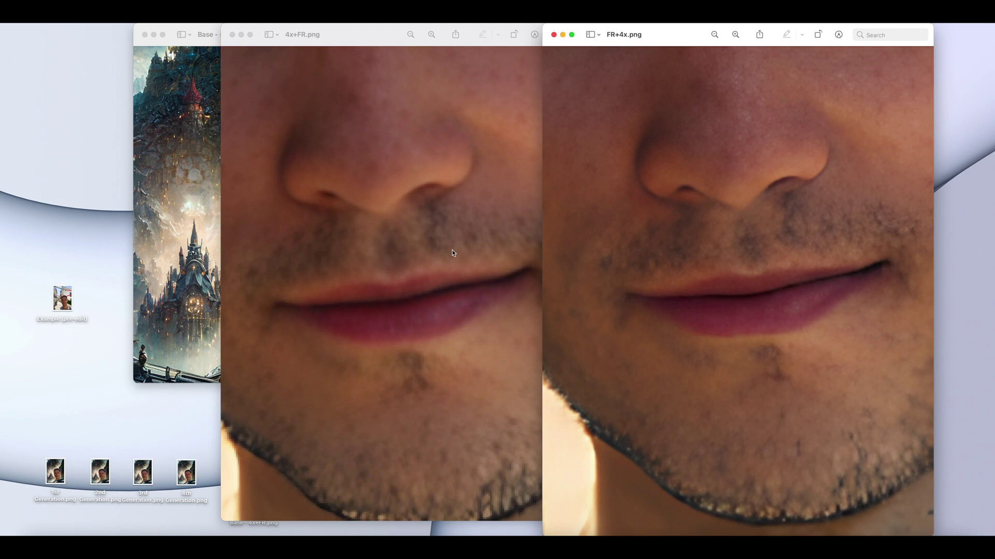
scroll(418, 253, right, 5)
scroll(430, 258, left, 3)
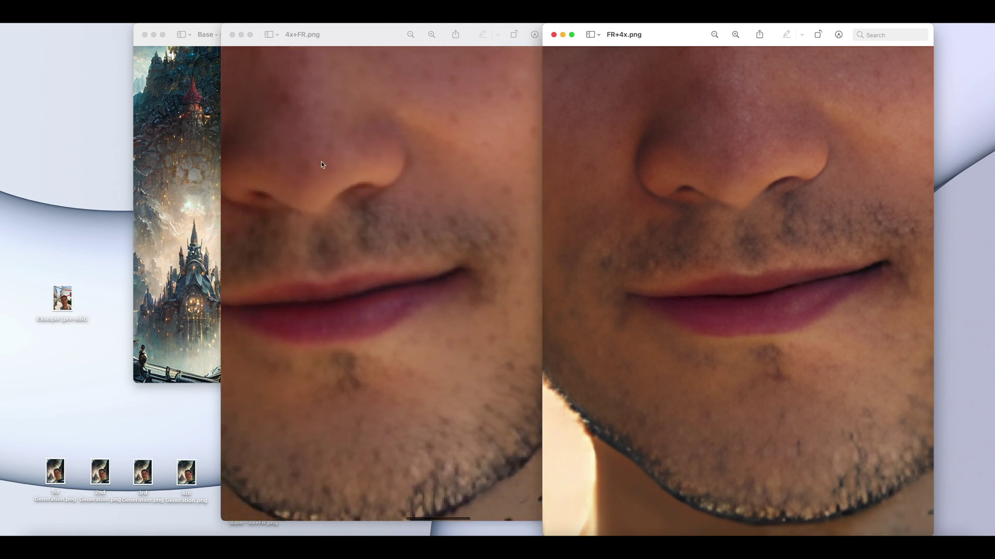
scroll(777, 227, up, 15)
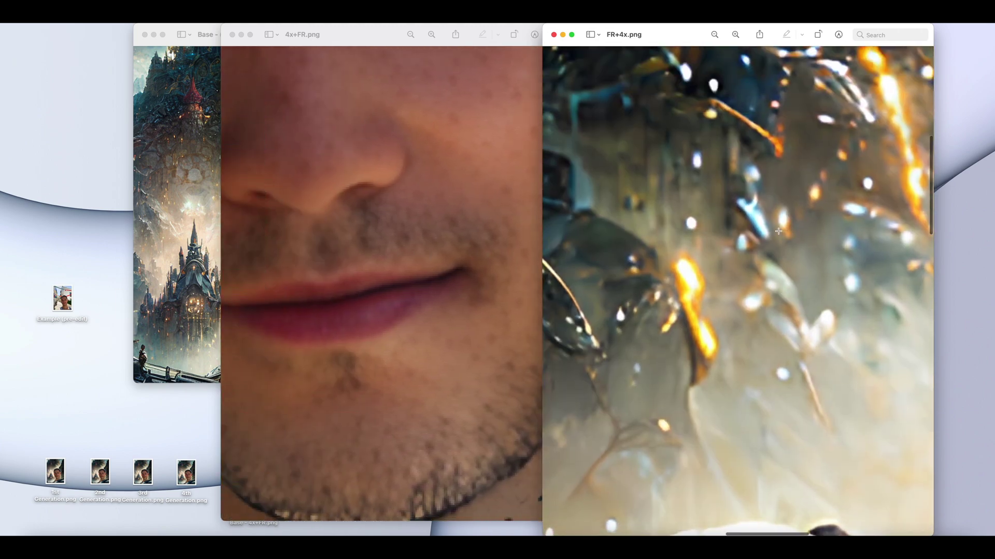
Pan both upscales to the same close-up of the hair beside the mechanical armour.
scroll(778, 231, down, 10)
scroll(757, 232, right, 3)
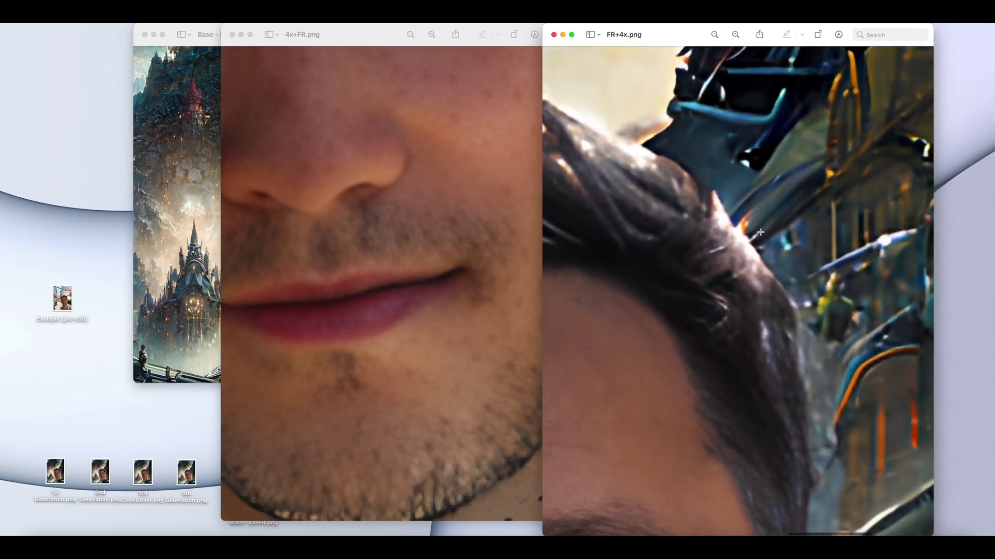
scroll(753, 232, down, 3)
scroll(735, 236, right, 3)
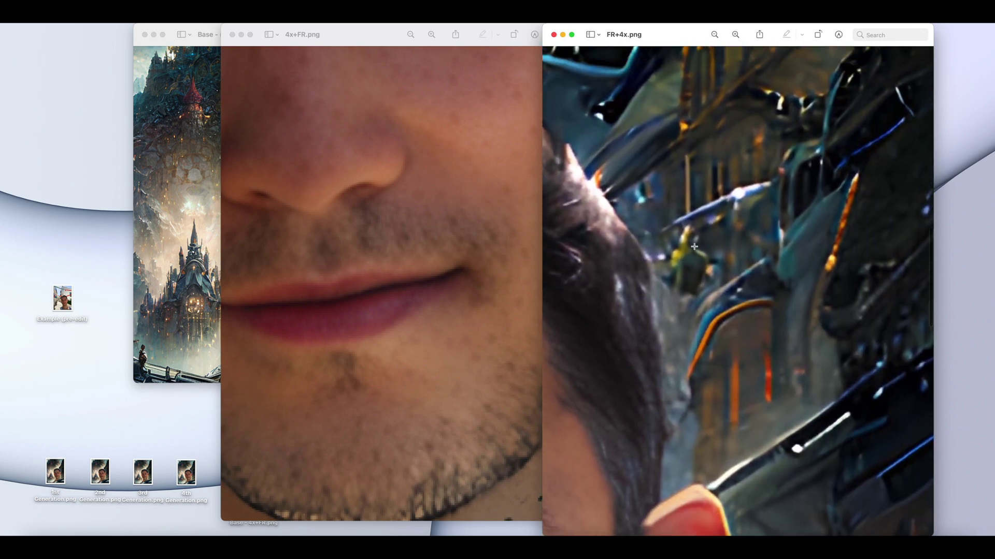
scroll(394, 272, down, 10)
scroll(363, 267, right, 5)
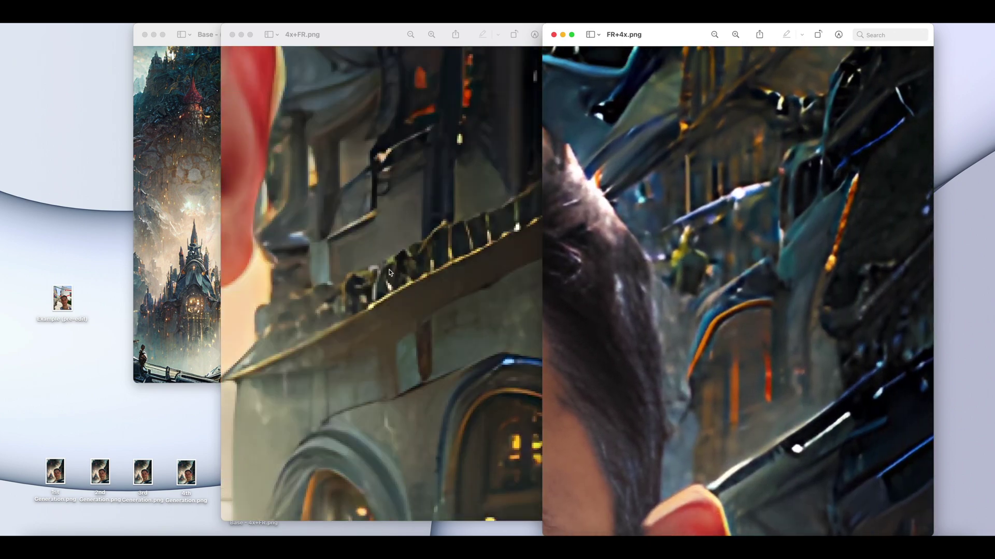
scroll(331, 264, up, 5)
scroll(352, 267, left, 2)
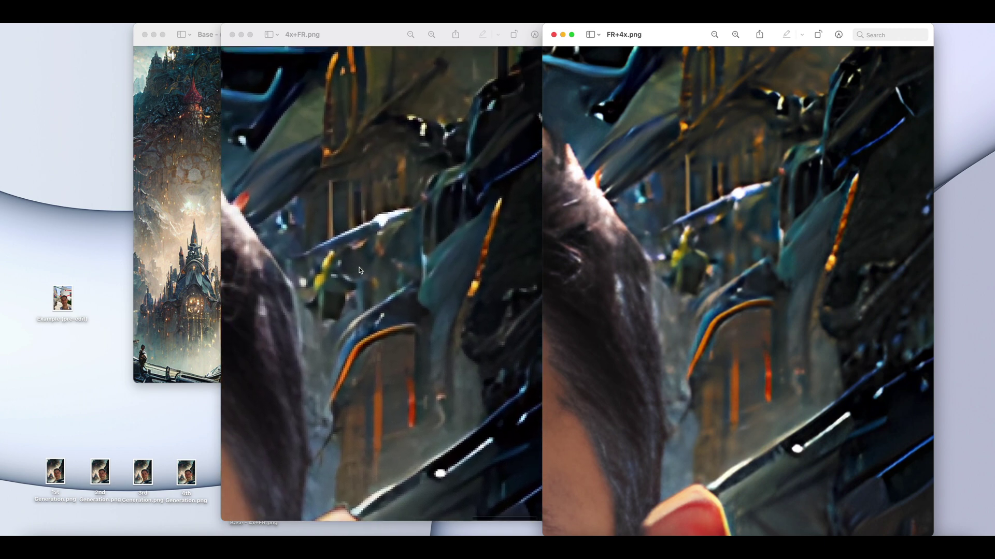
scroll(364, 266, down, 2)
scroll(365, 266, left, 3)
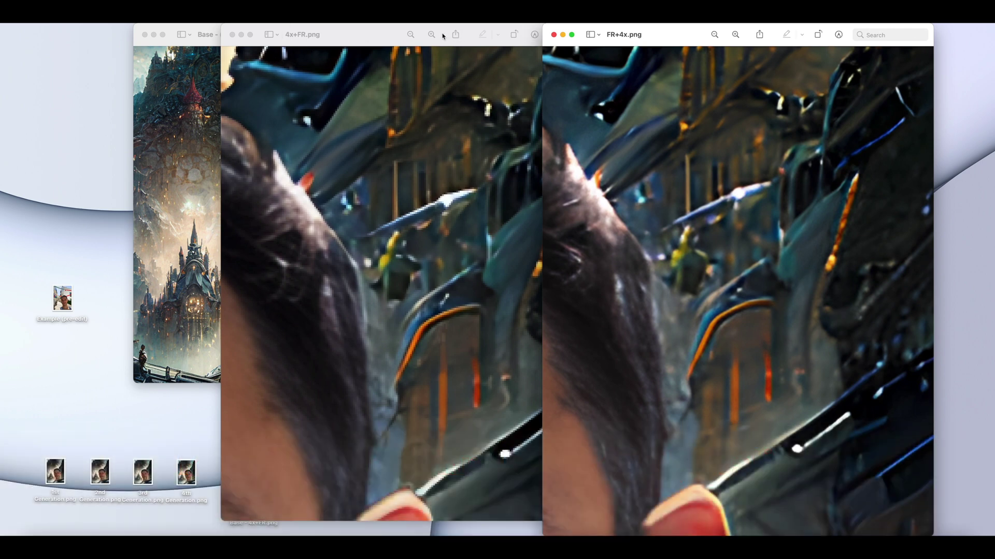
click(410, 35)
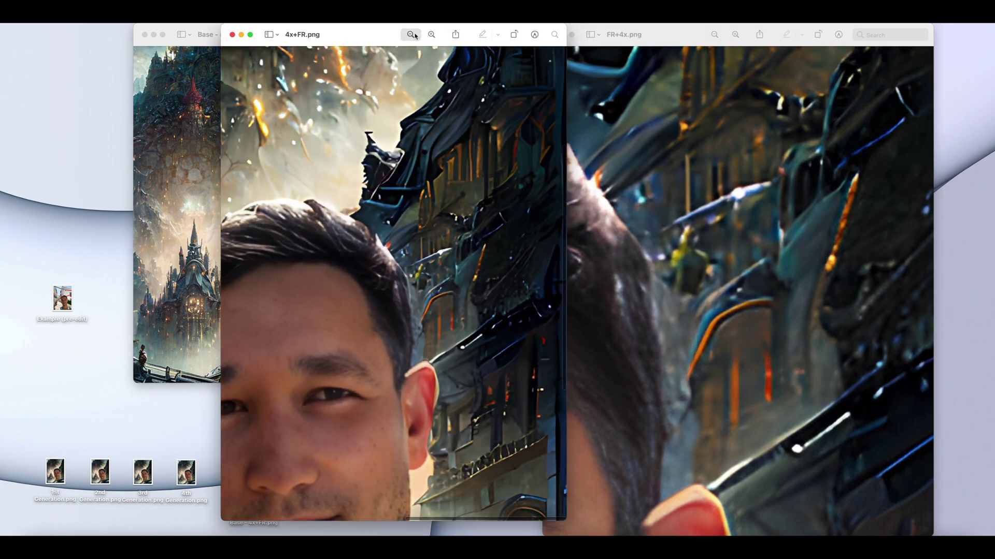
Zoom 4x+FR.png and FR+4x.png back to full portraits, then close 4x+FR.png.
click(413, 35)
click(411, 35)
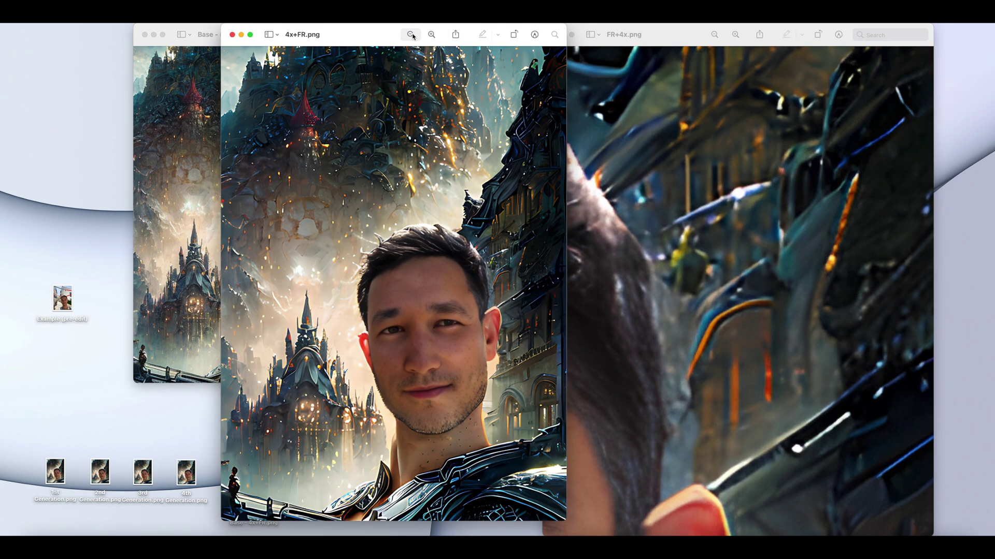
click(802, 66)
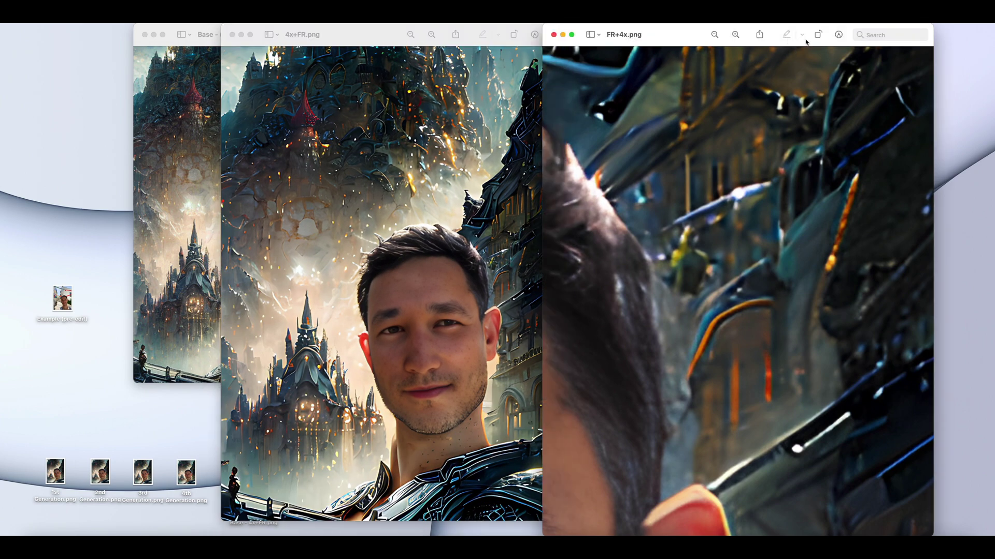
click(717, 34)
click(717, 34)
click(718, 35)
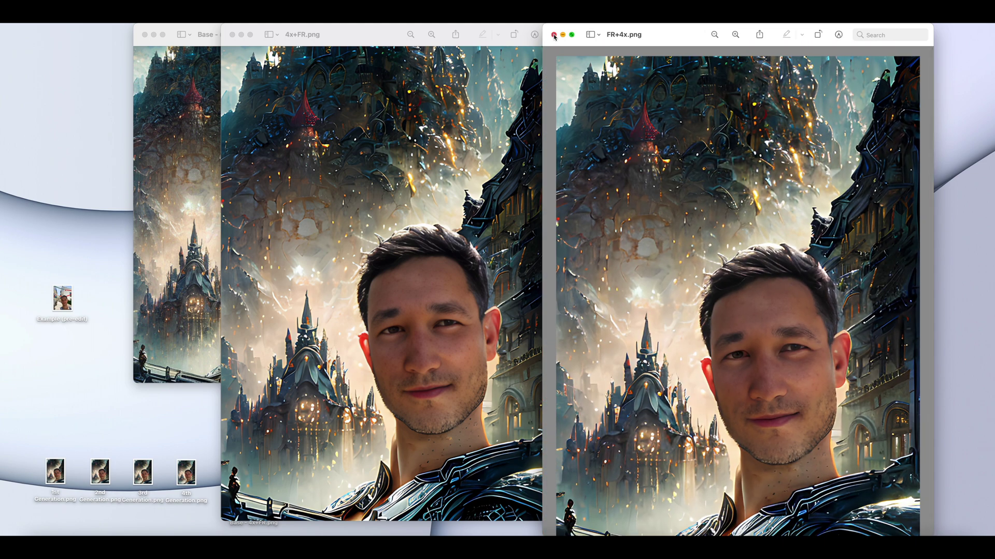
click(233, 36)
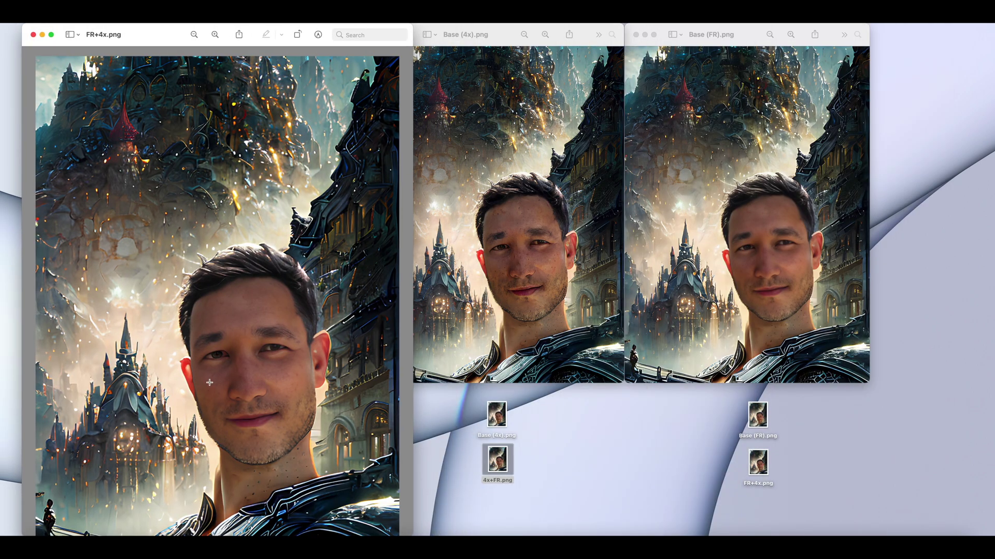
Bring the Base (4x).png original in front of FR+4x.png for comparison.
click(470, 37)
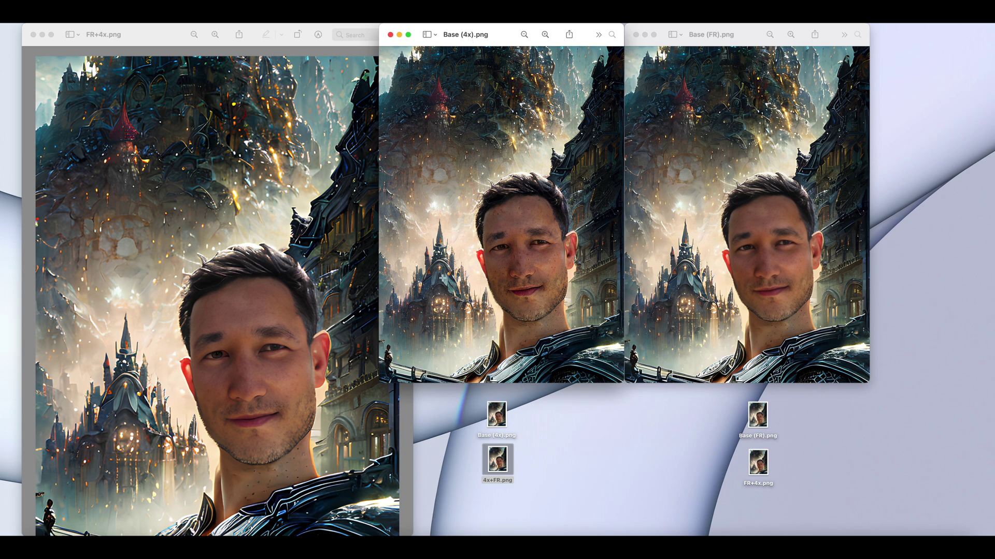